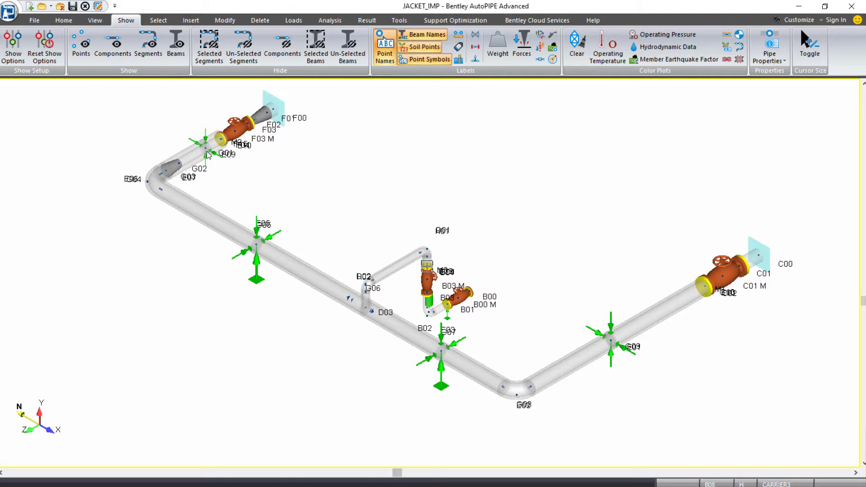
- Show the Analysis ribbon commands for the JACKET_IMP piping model
{"action": "left_click", "coordinate": [328, 21]}
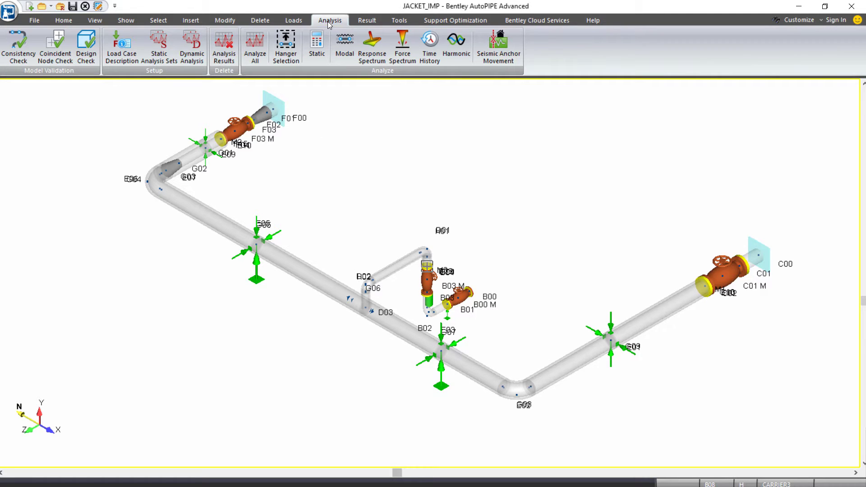
- From the Static Analysis Sets list, start creating default analysis sets
{"action": "left_click", "coordinate": [162, 58]}
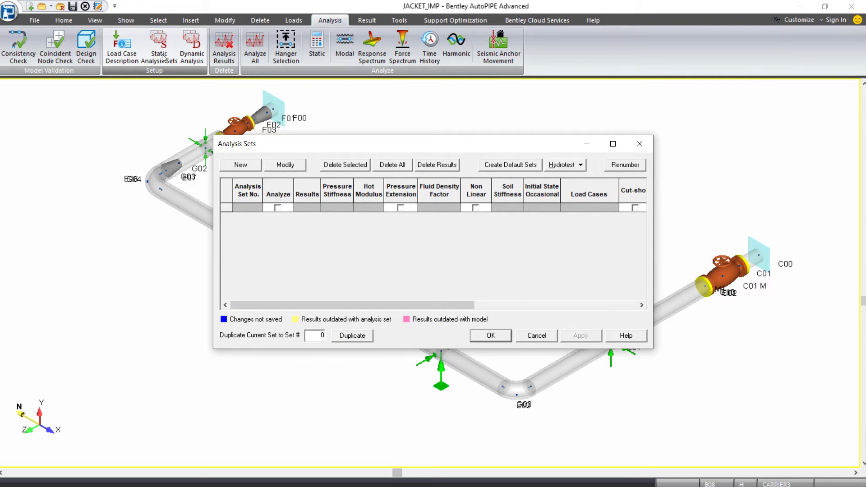
{"action": "left_click", "coordinate": [521, 167]}
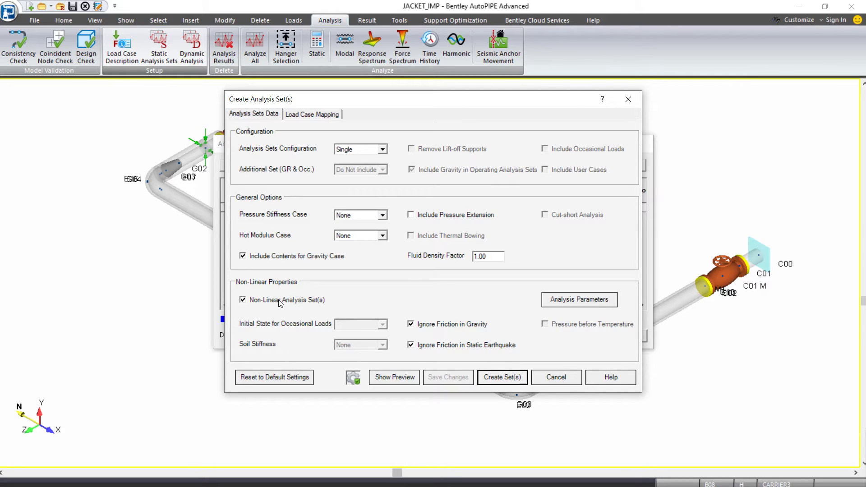
- Create non-linear Analysis Set 1 with pressure extension (GR, T1, P1), replacing previous sets
{"action": "left_click", "coordinate": [411, 215]}
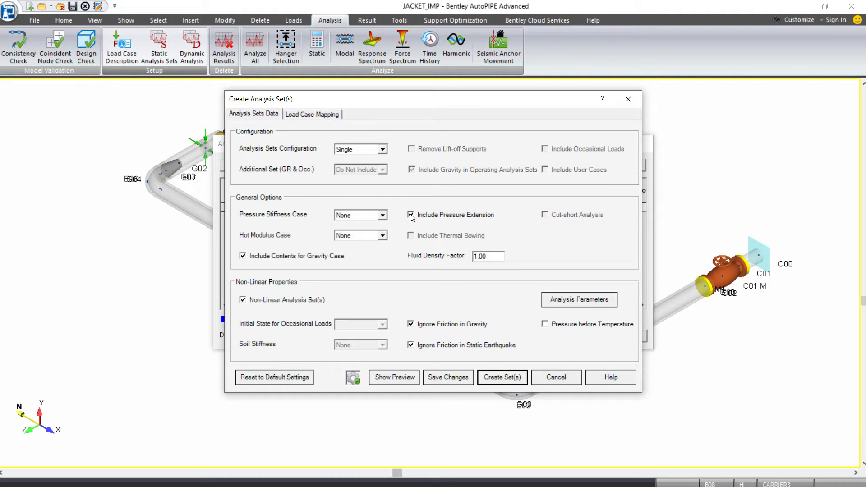
{"action": "left_click", "coordinate": [513, 380]}
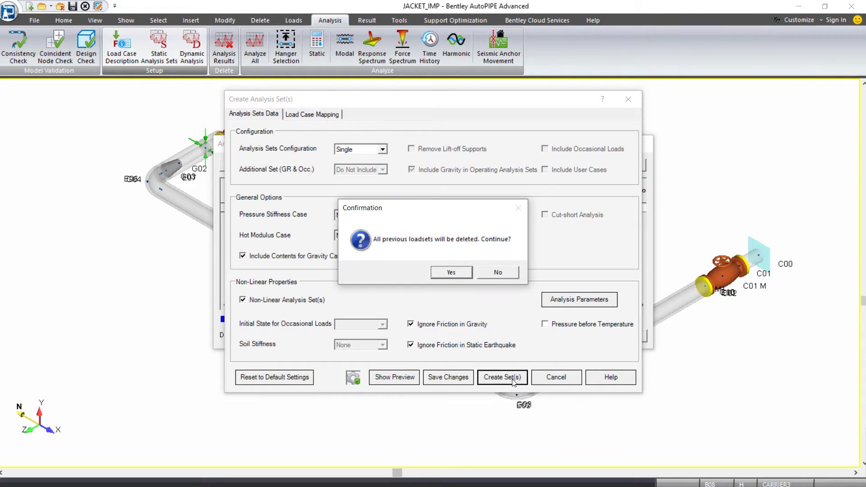
{"action": "left_click", "coordinate": [443, 274]}
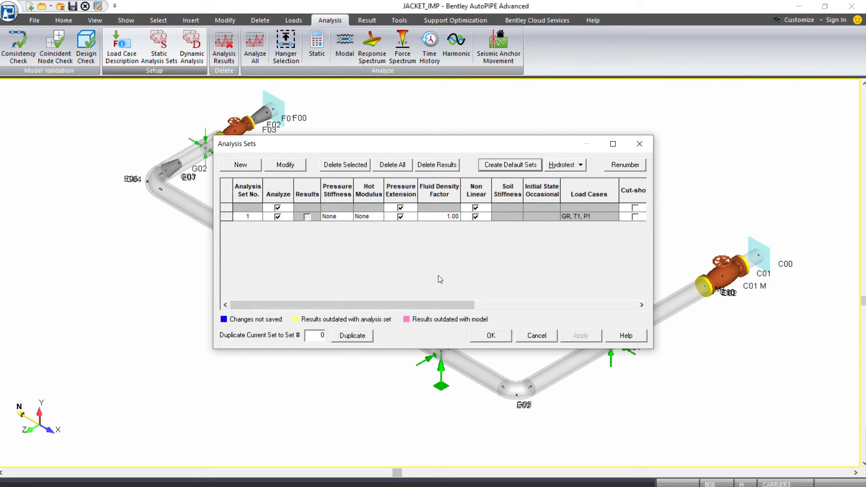
- Accept the analysis sets and close the Analysis Sets list
{"action": "left_click", "coordinate": [496, 337]}
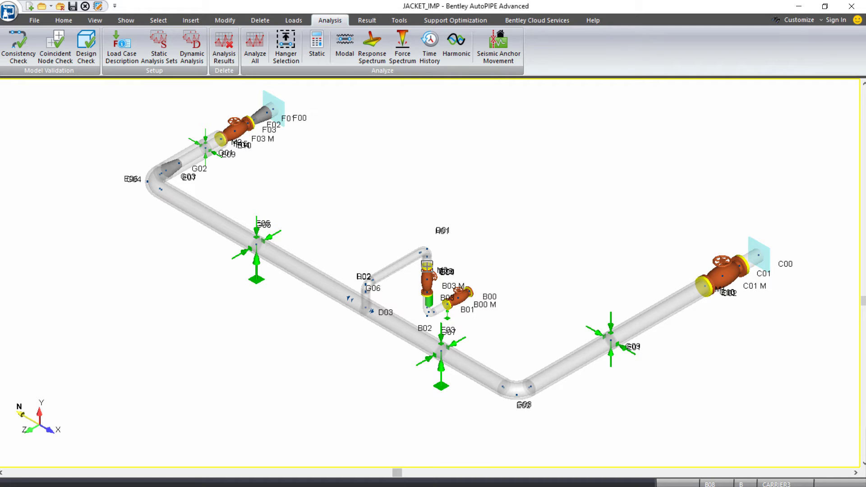
- Open the Result Model Options and view help for Include axial force
{"action": "left_click", "coordinate": [372, 21]}
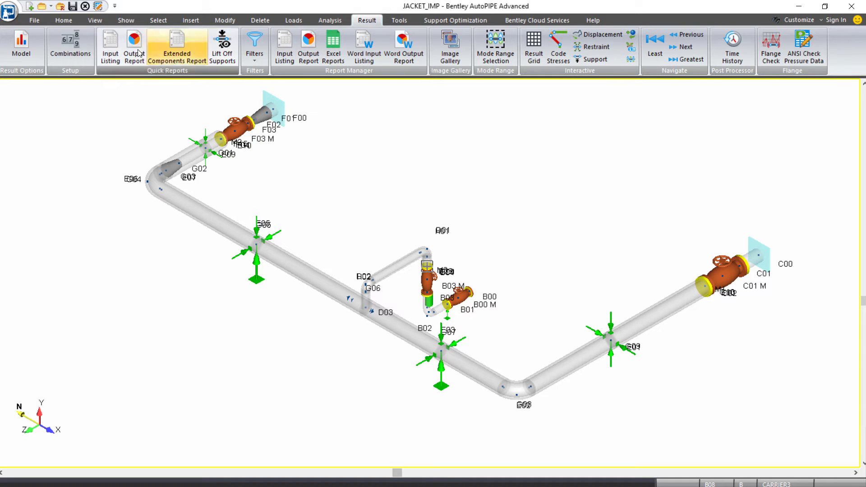
{"action": "left_click", "coordinate": [16, 58]}
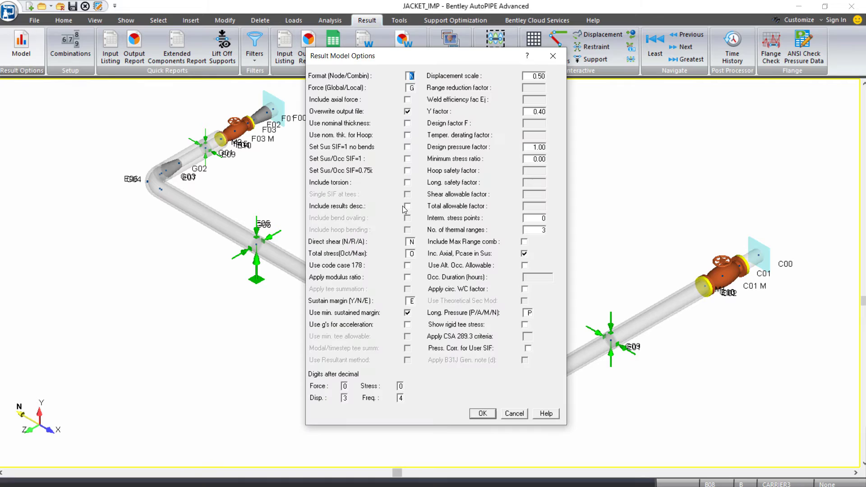
{"action": "left_click", "coordinate": [409, 101]}
{"action": "key", "text": "F1"}
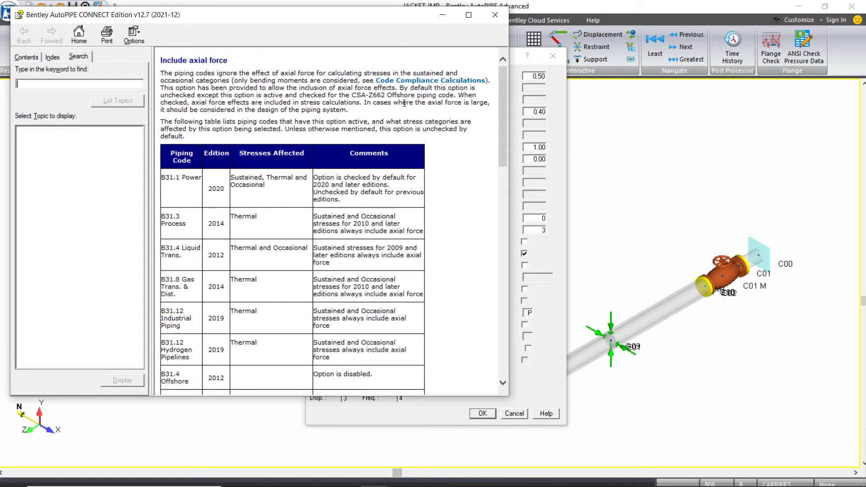
{"action": "left_click", "coordinate": [495, 15]}
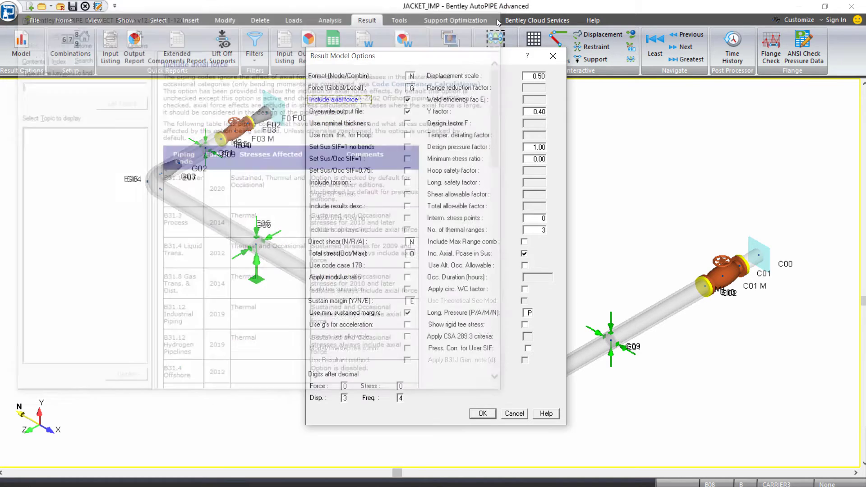
- Display code stress ratios for the Amb to T1 combination, listing F04 stresses
{"action": "left_click", "coordinate": [490, 413]}
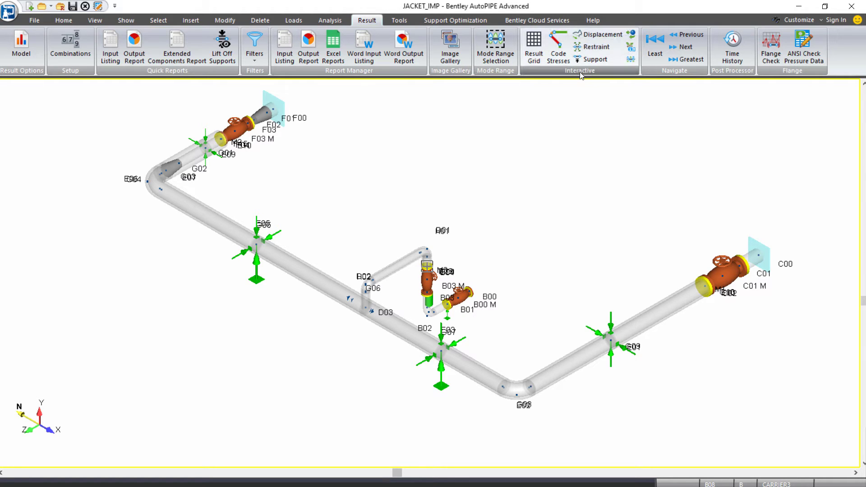
{"action": "left_click", "coordinate": [559, 54]}
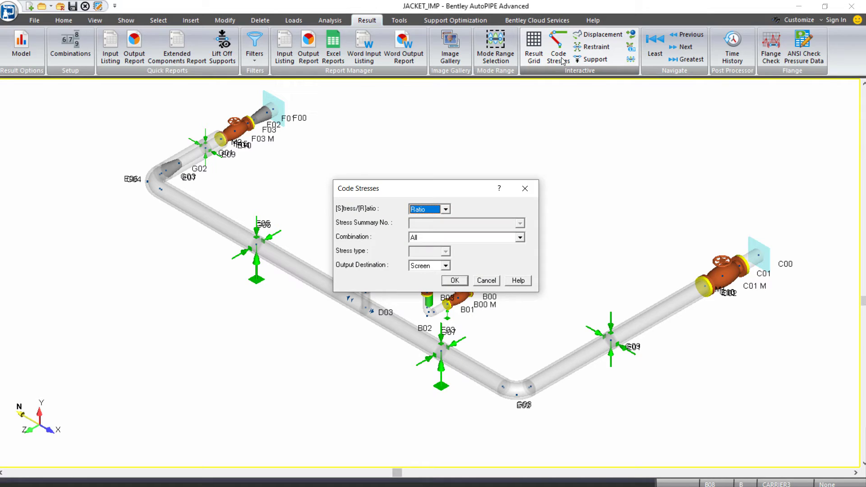
{"action": "left_click", "coordinate": [520, 237]}
{"action": "left_click", "coordinate": [496, 262]}
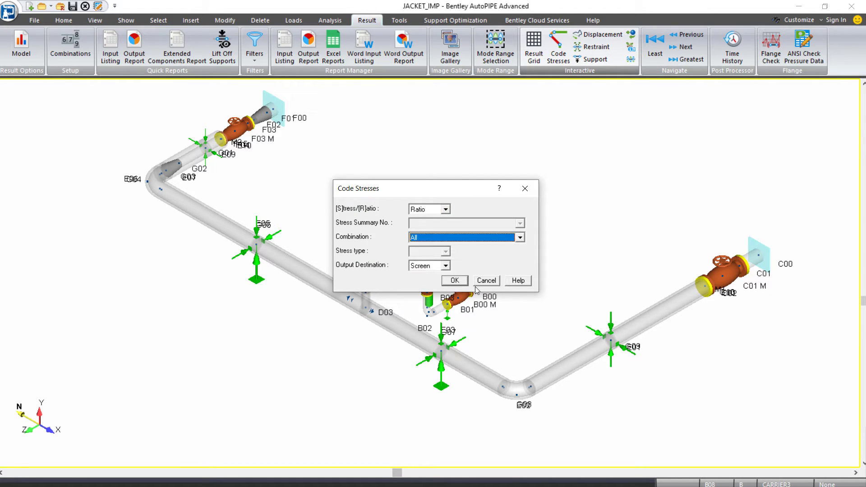
{"action": "left_click", "coordinate": [454, 280]}
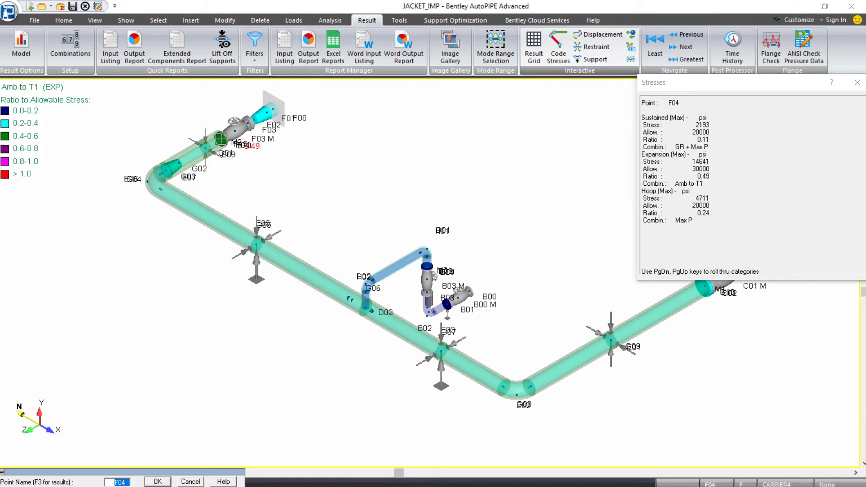
- Zoom to view the whole model's Amb to T1 stress-ratio colouring beside the Stresses panel
{"action": "scroll", "coordinate": [209, 182], "scroll_direction": "up", "scroll_amount": 3}
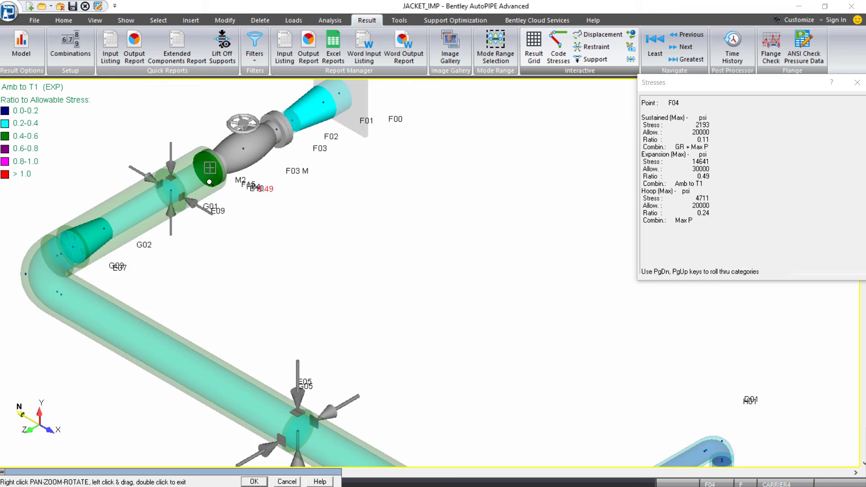
{"action": "scroll", "coordinate": [209, 182], "scroll_direction": "up", "scroll_amount": 1}
{"action": "scroll", "coordinate": [209, 181], "scroll_direction": "down", "scroll_amount": 2}
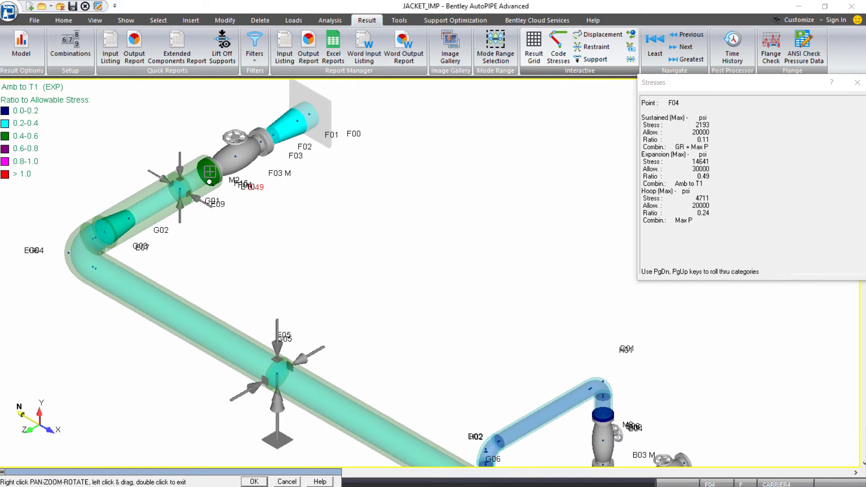
{"action": "scroll", "coordinate": [210, 182], "scroll_direction": "down", "scroll_amount": 1}
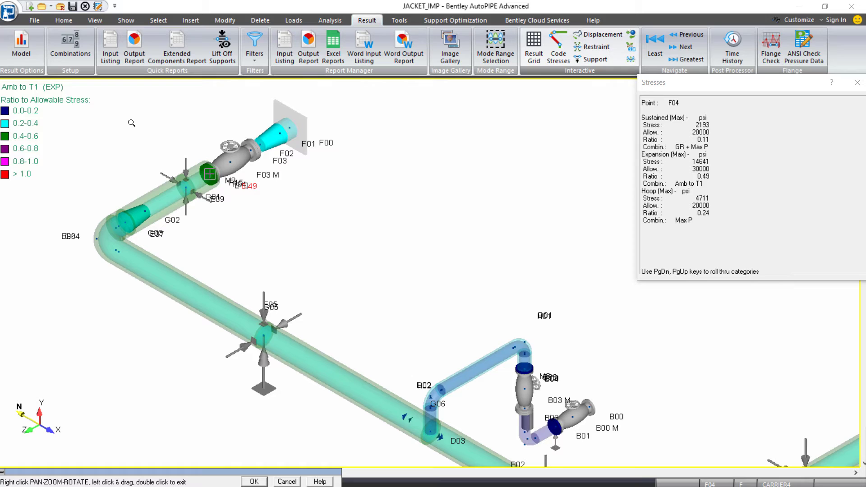
{"action": "scroll", "coordinate": [131, 123], "scroll_direction": "up", "scroll_amount": 1}
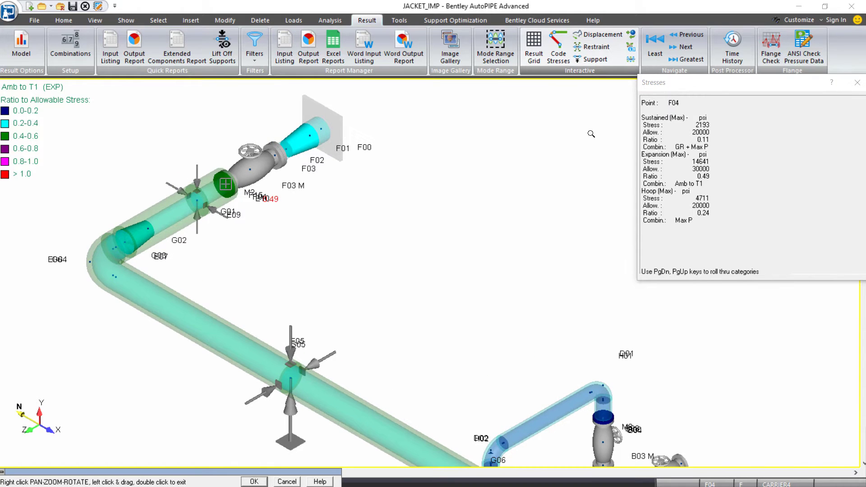
{"action": "scroll", "coordinate": [296, 152], "scroll_direction": "down", "scroll_amount": 3}
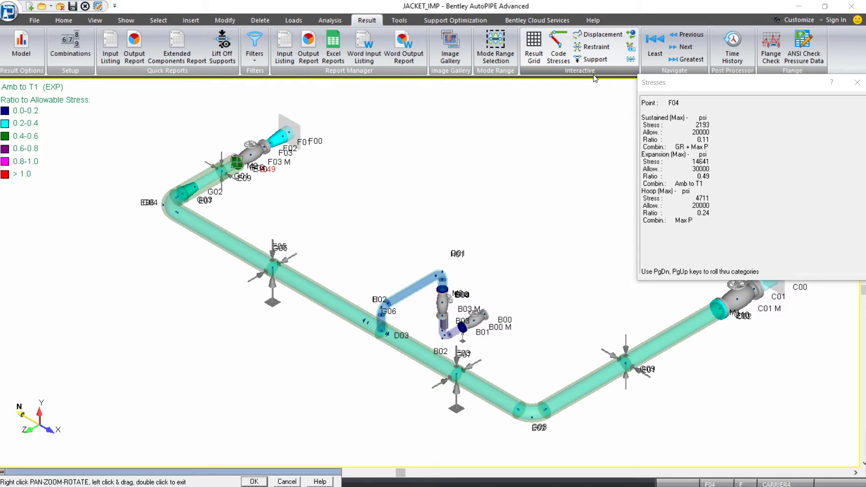
- Animate the deflected shape for the GT1P1 load combination
{"action": "left_click", "coordinate": [597, 35]}
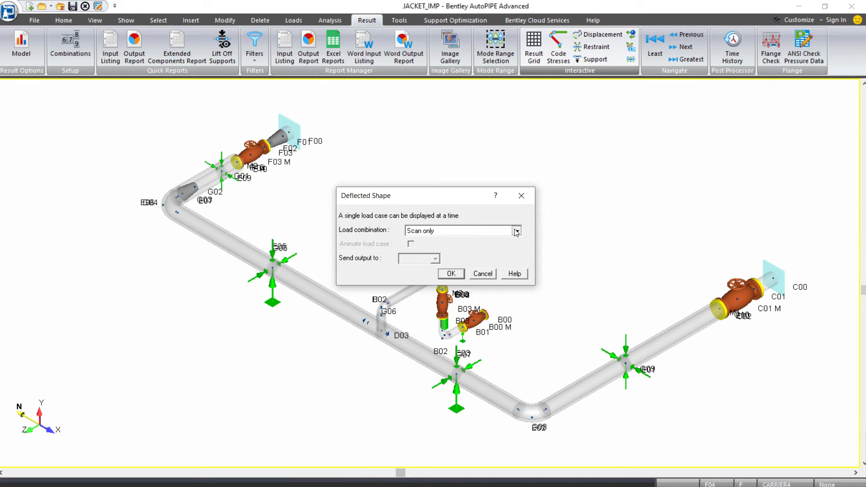
{"action": "left_click", "coordinate": [516, 231]}
{"action": "left_click", "coordinate": [432, 282]}
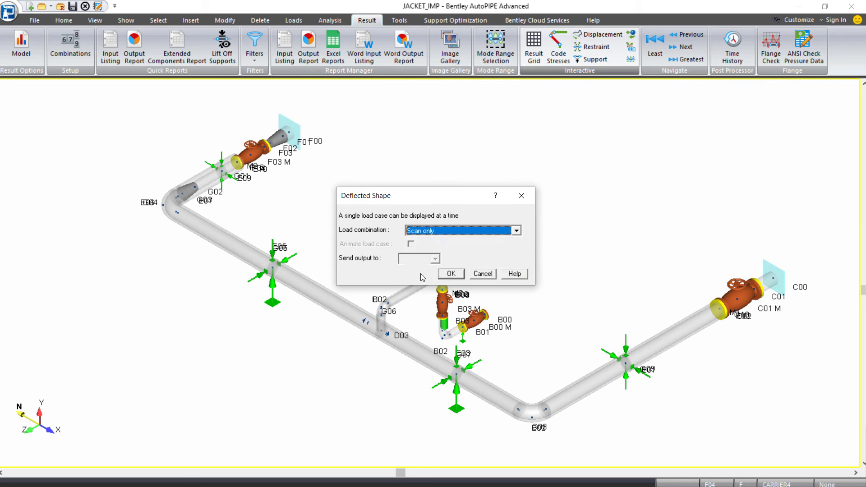
{"action": "left_click", "coordinate": [437, 230]}
{"action": "left_click", "coordinate": [438, 277]}
{"action": "left_click", "coordinate": [411, 244]}
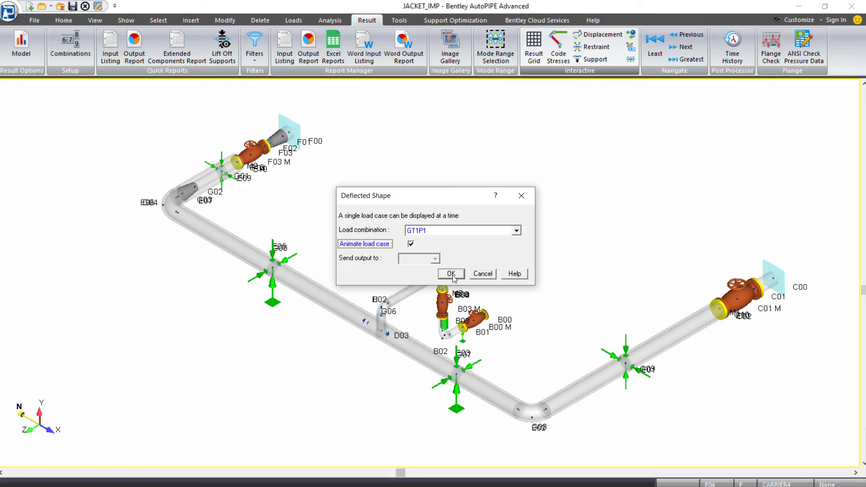
{"action": "left_click", "coordinate": [451, 274]}
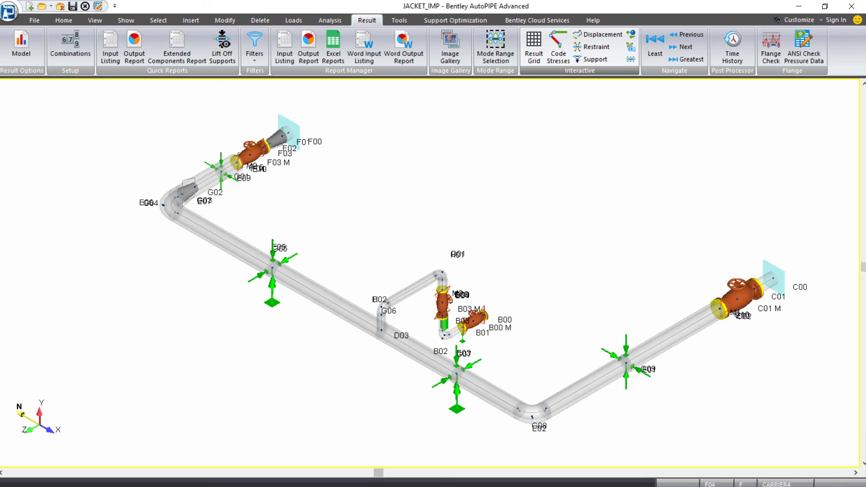
- Show GT1P1 displacements at point G08 F and zoom in around the G08 bend
{"action": "left_click", "coordinate": [438, 262]}
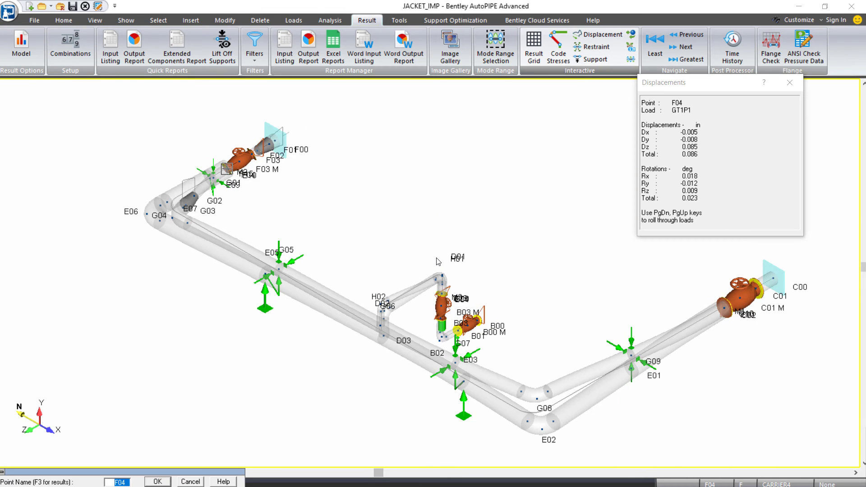
{"action": "left_click", "coordinate": [548, 391]}
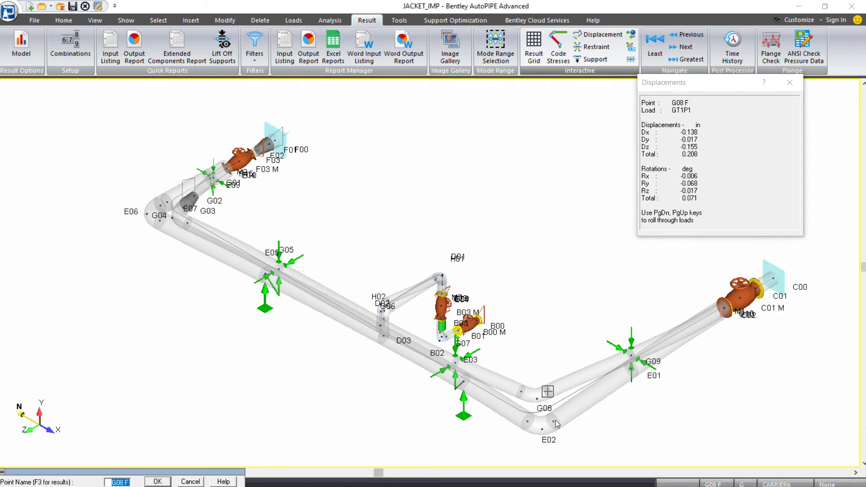
{"action": "right_click", "coordinate": [555, 420]}
{"action": "scroll", "coordinate": [553, 417], "scroll_direction": "up", "scroll_amount": 5}
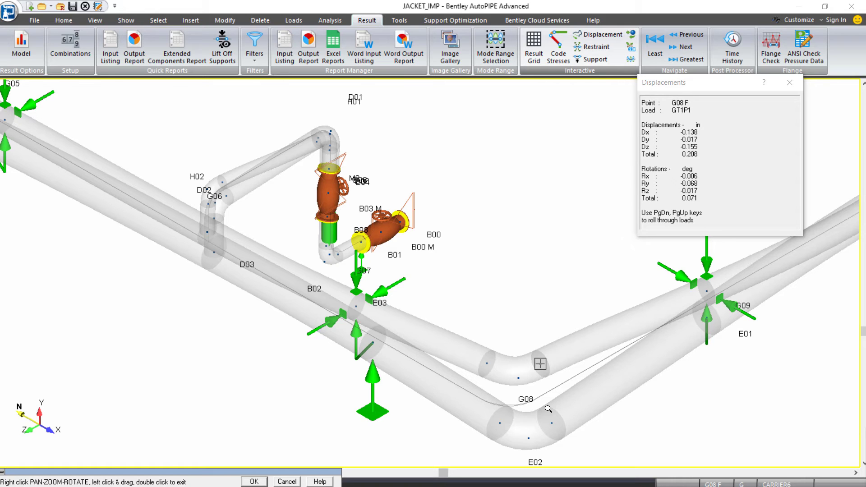
- Show GT1P1 displacements at point E02 N: total 0.114 in, rotation 0.064 deg
{"action": "double_click", "coordinate": [550, 424]}
{"action": "left_click", "coordinate": [551, 424]}
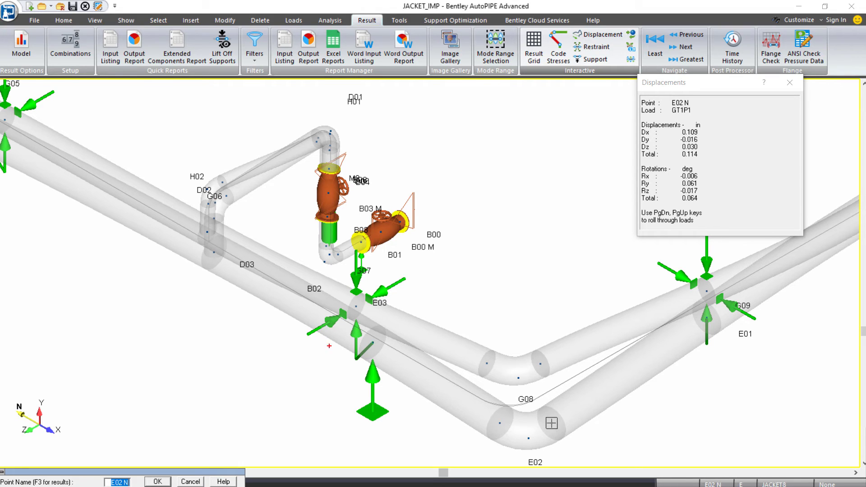
{"action": "mouse_move", "coordinate": [415, 306]}
{"action": "left_mouse_down"}
{"action": "mouse_move", "coordinate": [348, 396]}
{"action": "mouse_move", "coordinate": [383, 281]}
{"action": "left_mouse_up"}
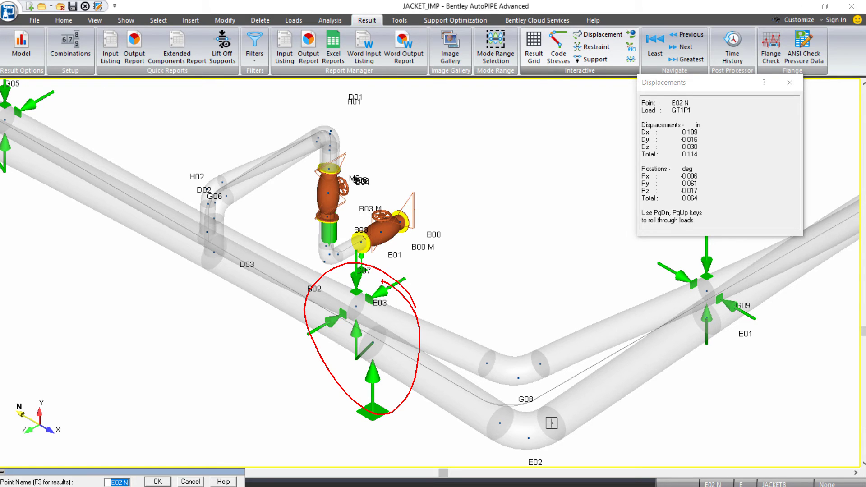
- Check GT1P1 displacements at E03, G07, then G08 F (total 0.208 in)
{"action": "key", "text": "Escape"}
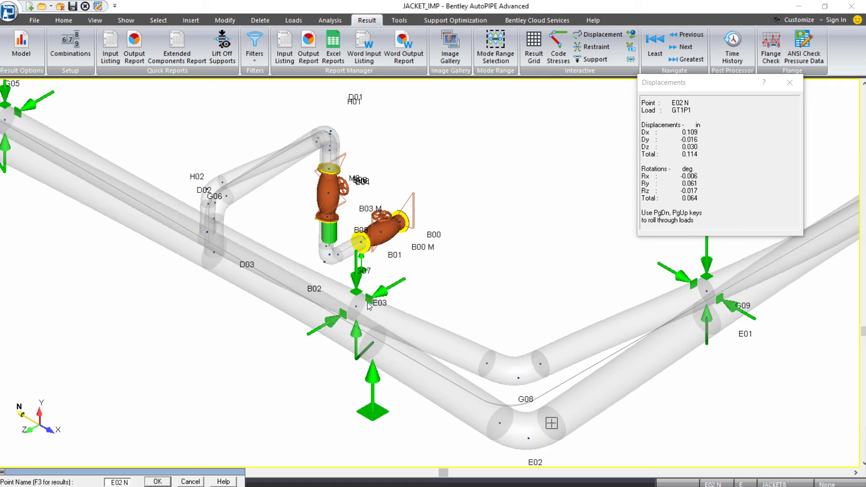
{"action": "left_click", "coordinate": [358, 308]}
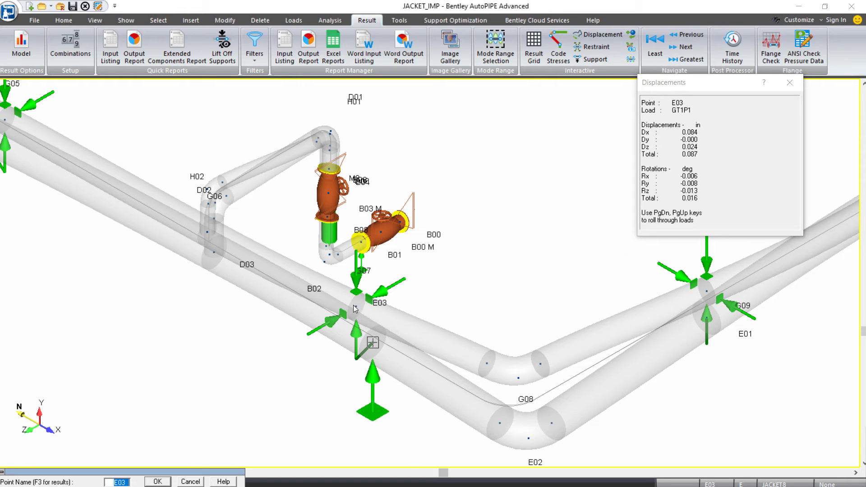
{"action": "left_click", "coordinate": [356, 305]}
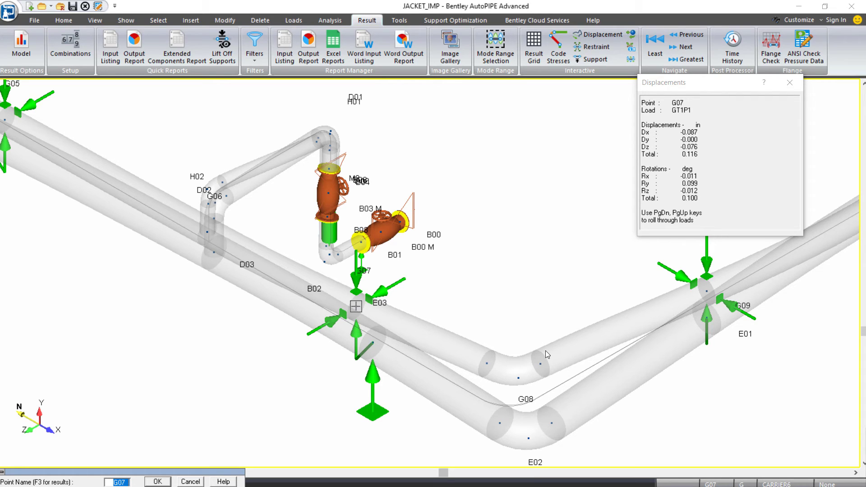
{"action": "left_click", "coordinate": [540, 366]}
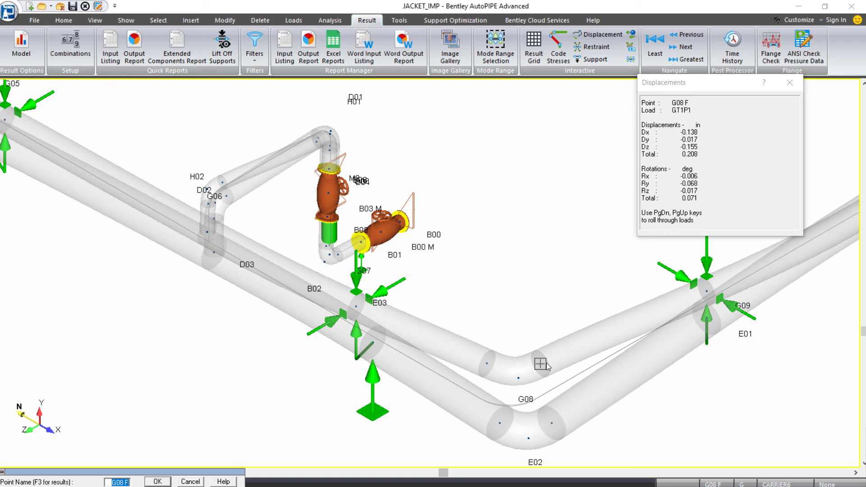
- Zoom out to show the whole piping model while the G08 F displacements stay listed
{"action": "scroll", "coordinate": [540, 364], "scroll_direction": "down", "scroll_amount": 4}
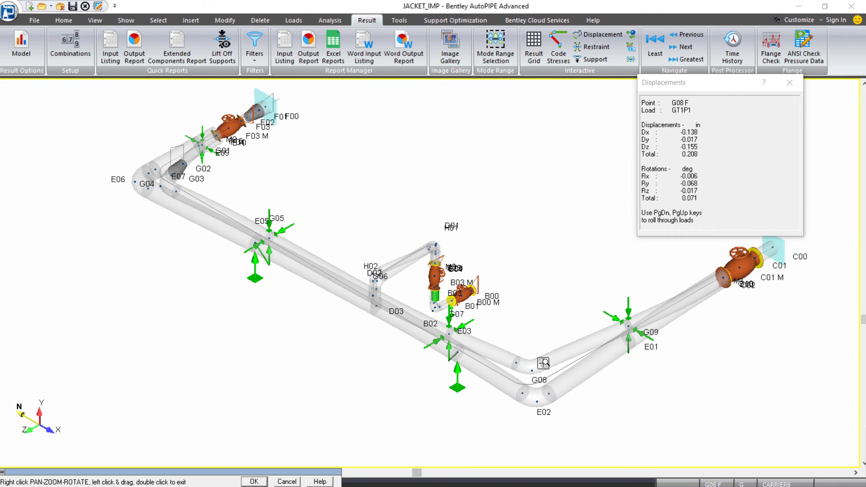